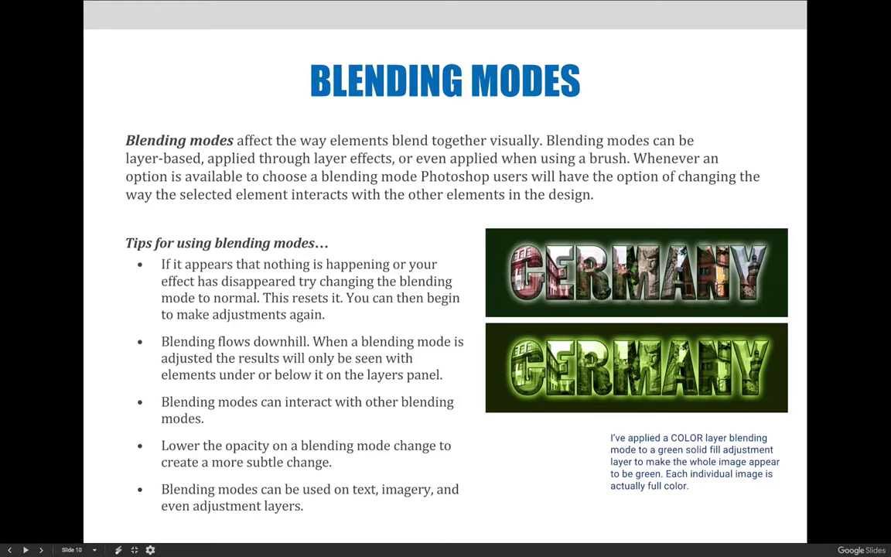
key(Left)
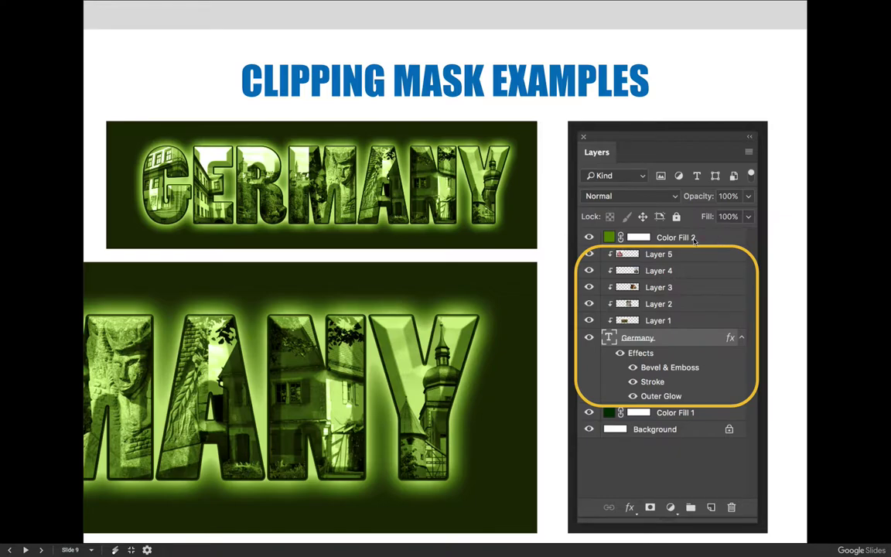
key(Right)
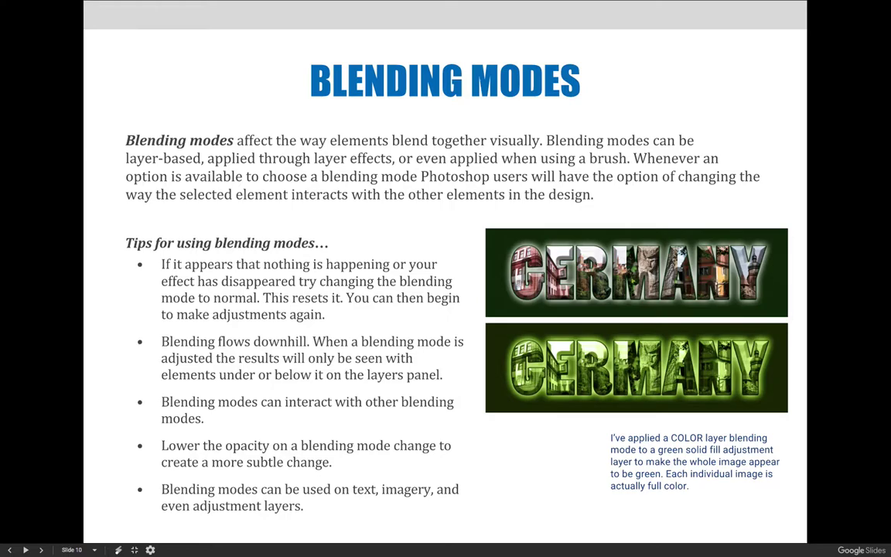
key(Right)
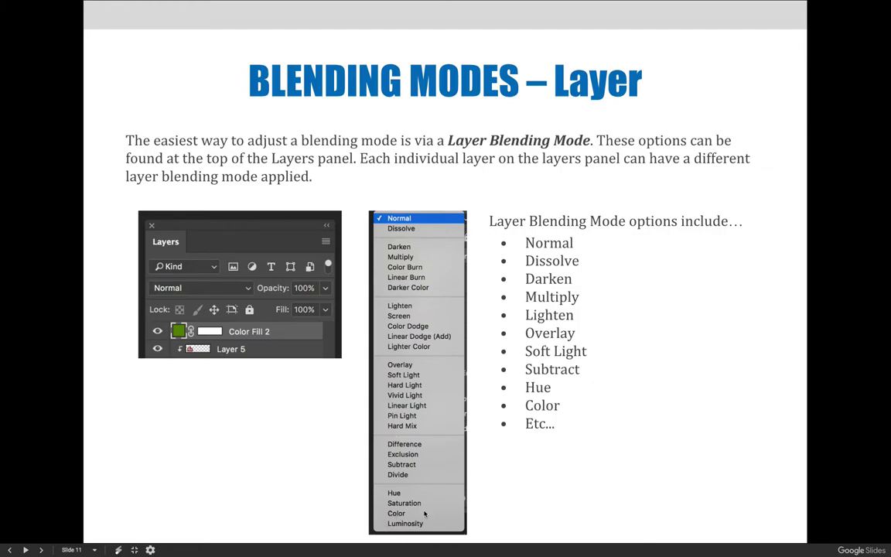
key(Right)
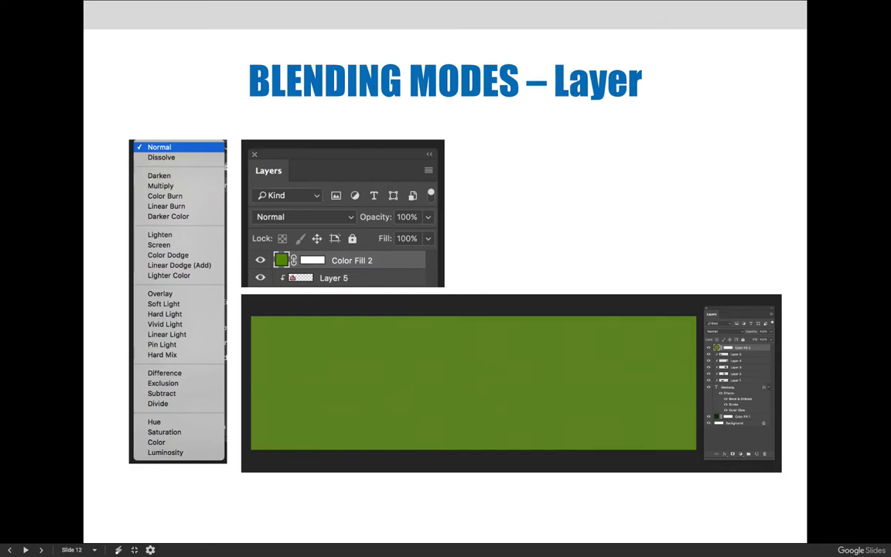
key(Right)
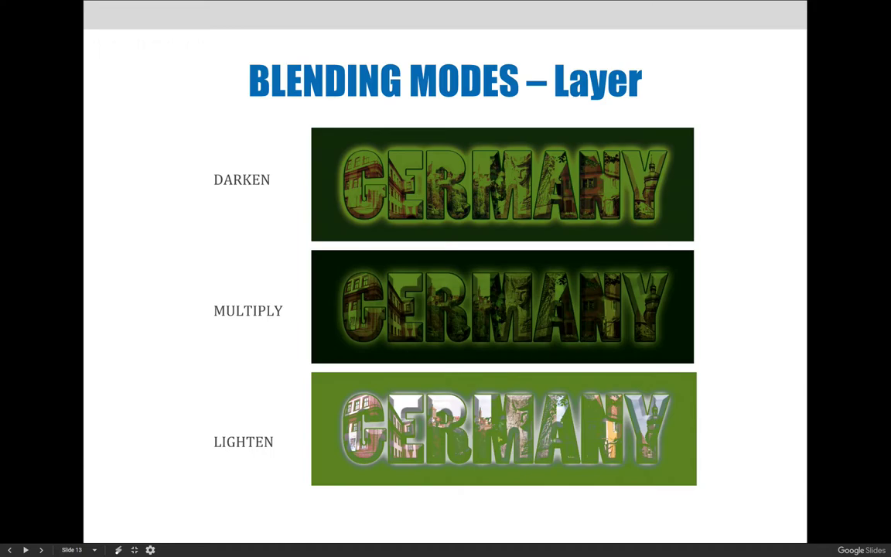
key(Left)
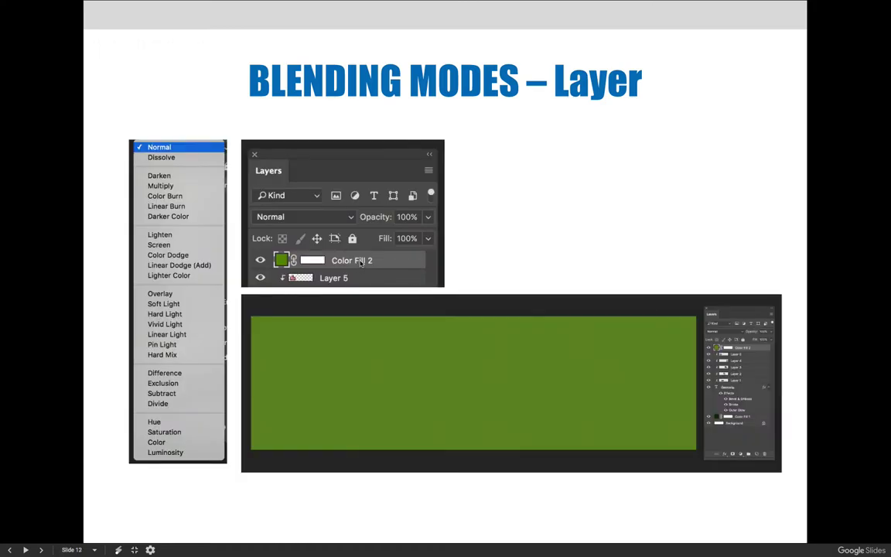
key(Right)
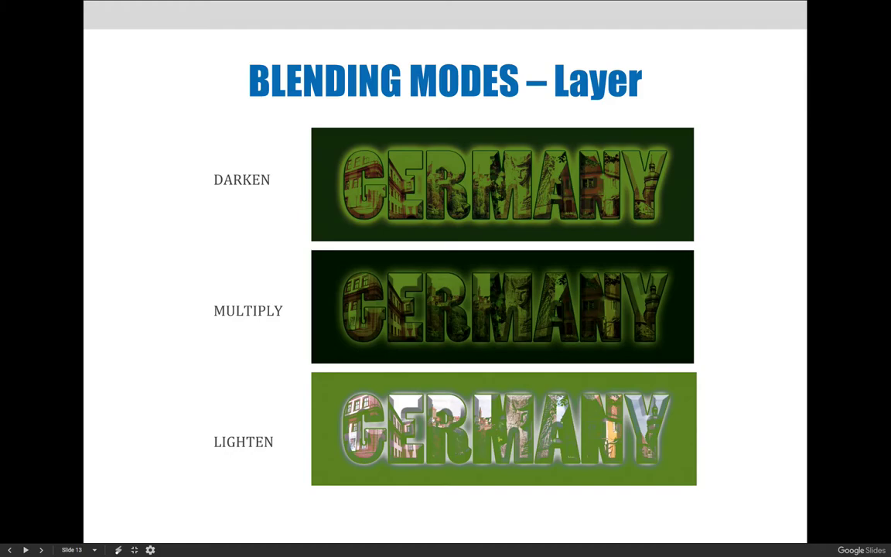
key(Right)
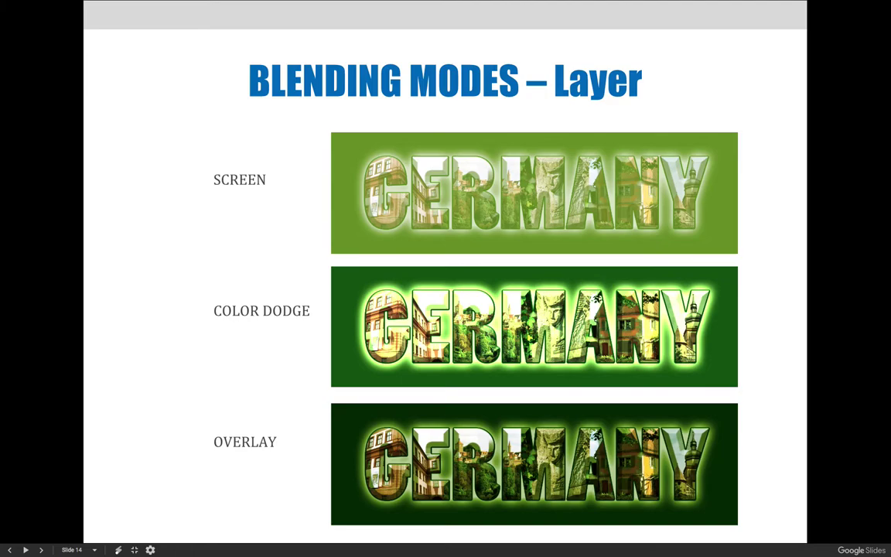
key(Right)
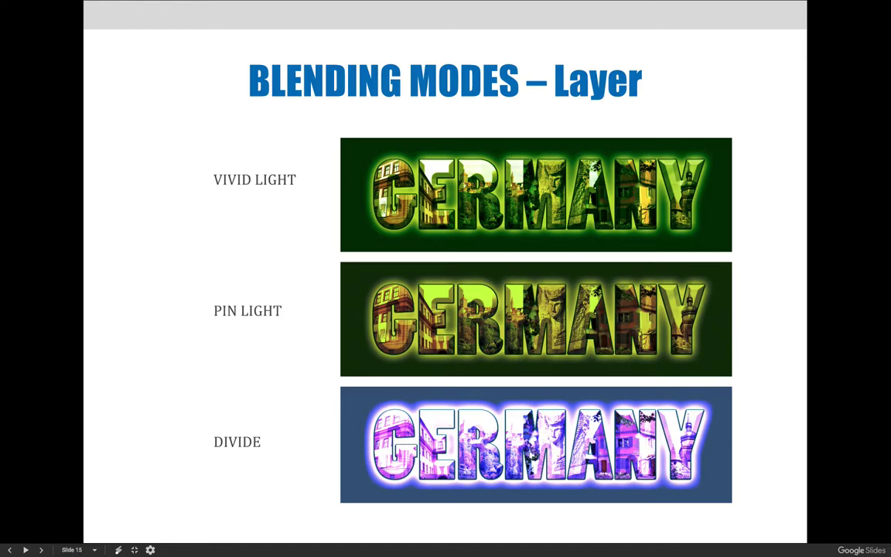
key(Right)
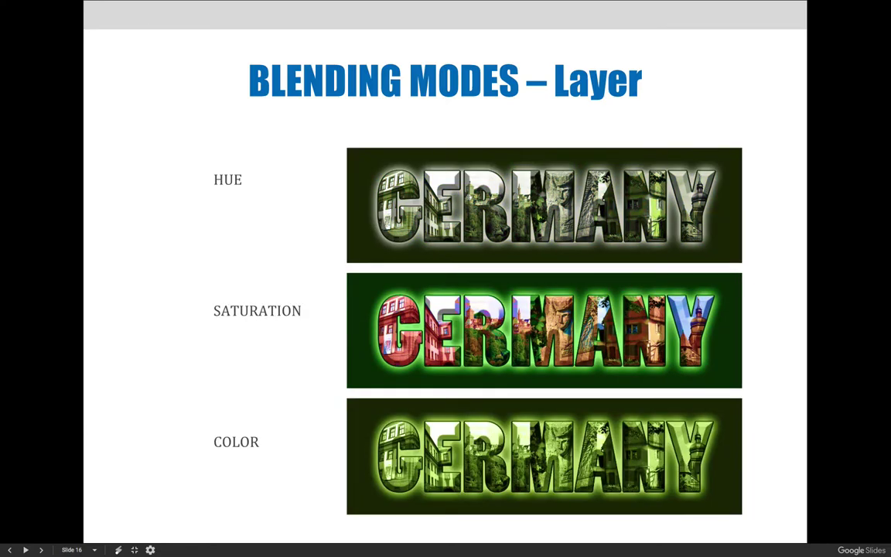
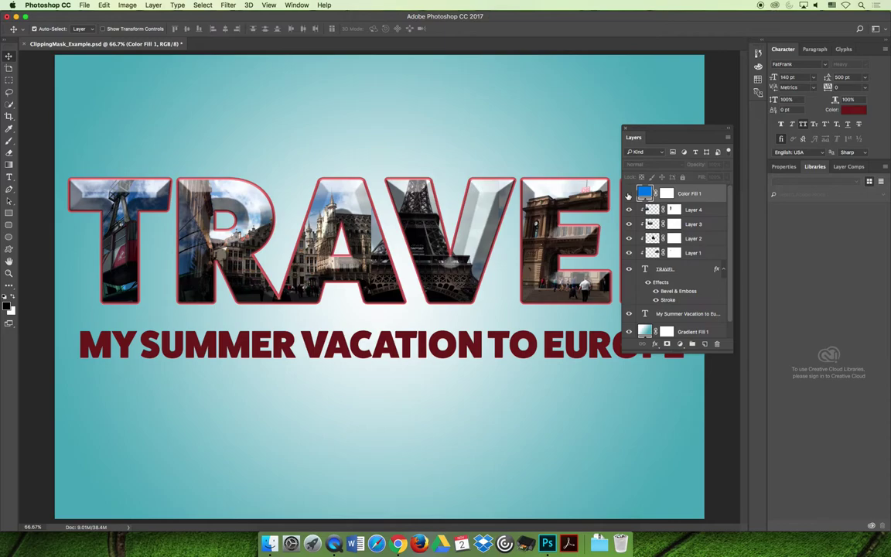
Show the Color Fill 1 layer and try its Dissolve blending mode before setting it to Darken.
click(628, 194)
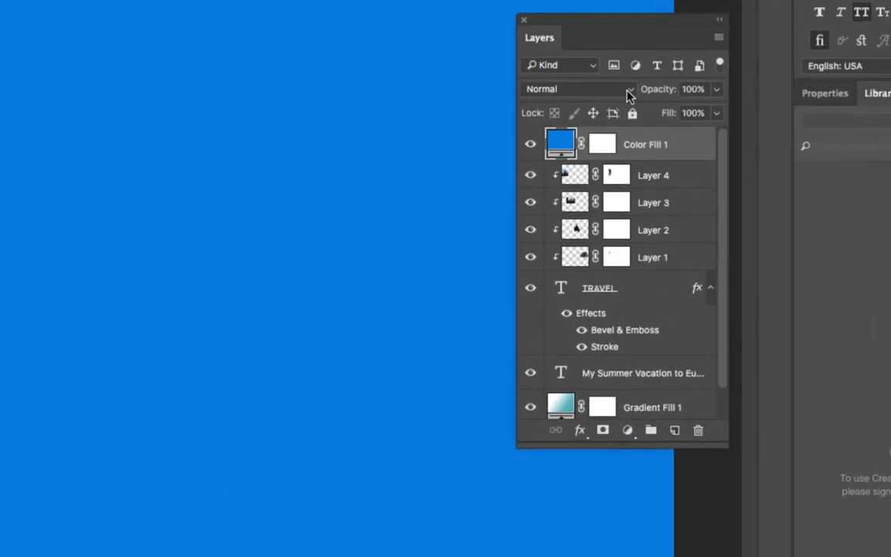
click(623, 45)
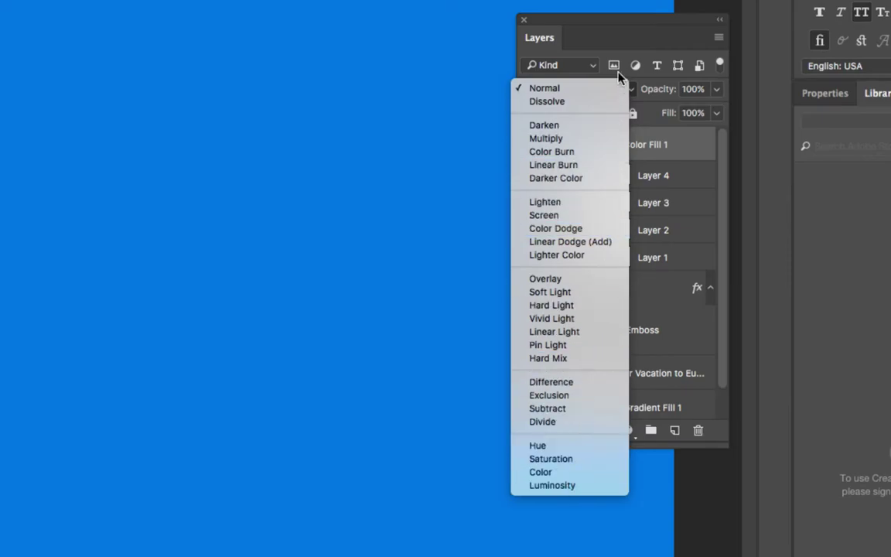
click(509, 184)
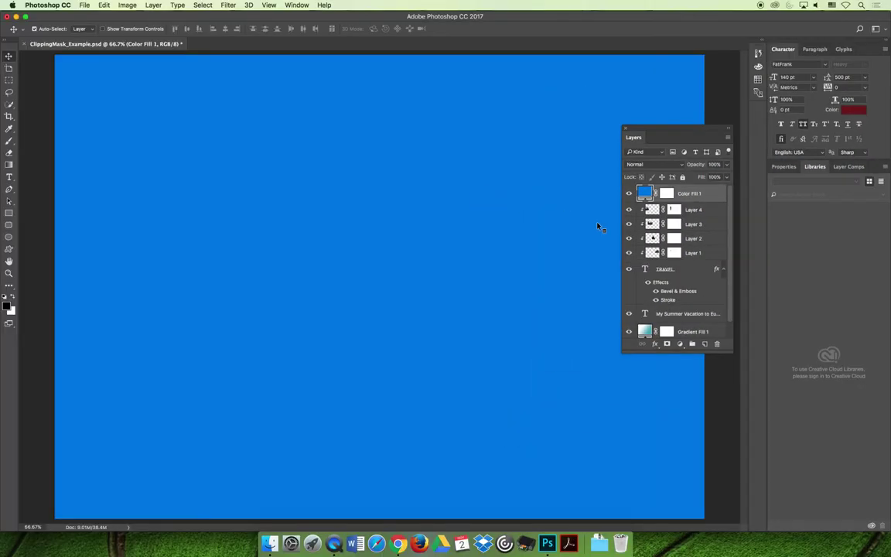
click(647, 165)
click(647, 164)
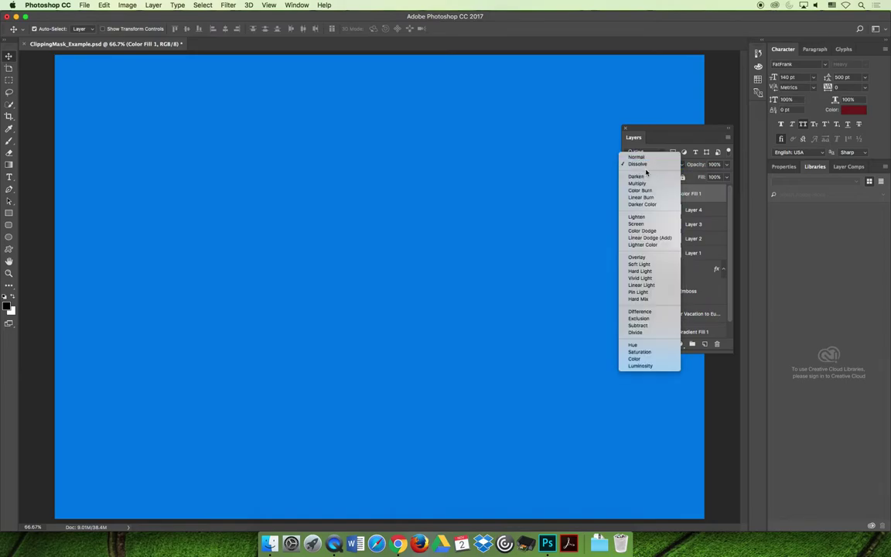
click(645, 176)
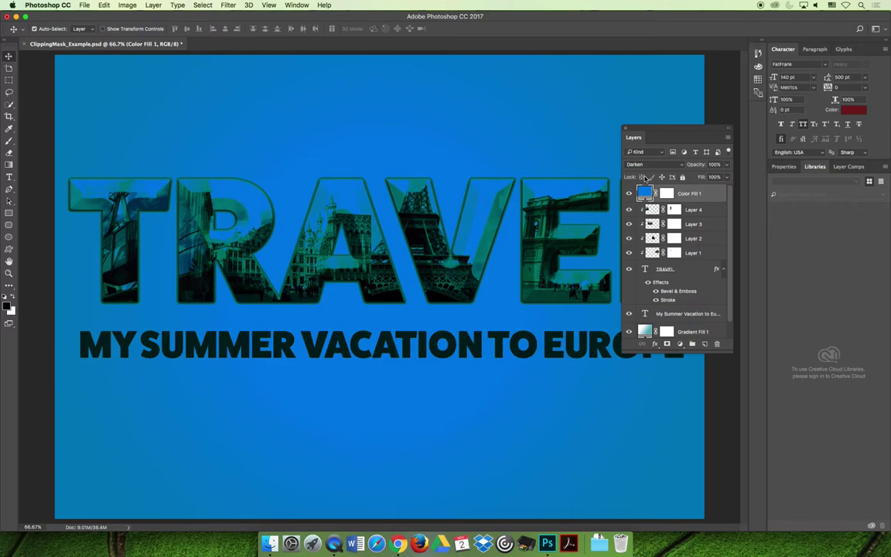
Set the Color Fill 1 layer's blending mode to Multiply and move the Layers panel clear of the TRAVEL text.
click(656, 164)
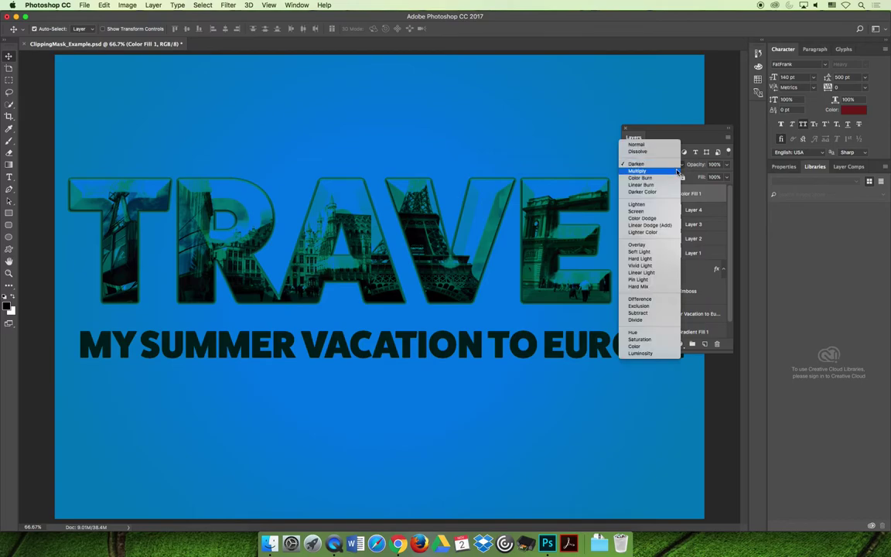
click(639, 165)
mouse_move(662, 132)
mouse_down()
mouse_move(769, 130)
mouse_move(739, 131)
mouse_up()
Try the remaining darkening blending modes on Color Fill 1: Color Burn, Linear Burn and Darker Color.
click(739, 163)
click(744, 169)
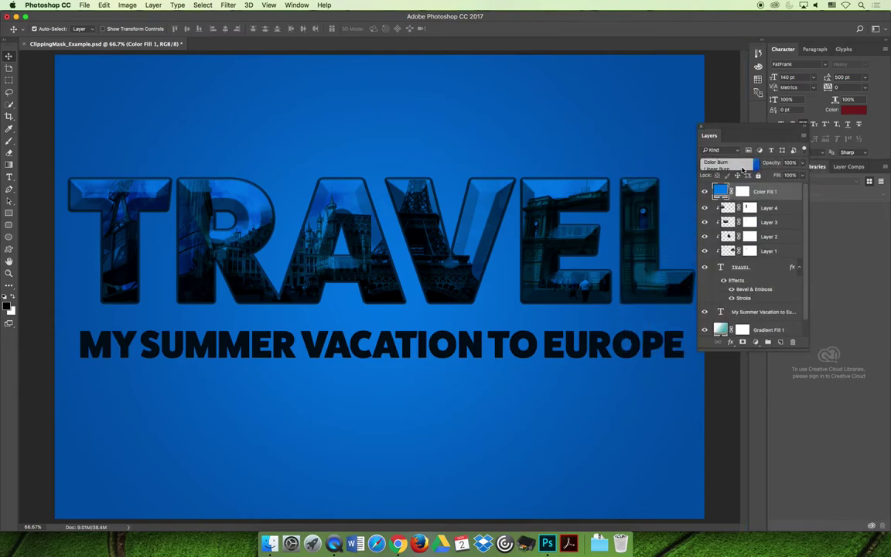
click(736, 164)
click(736, 169)
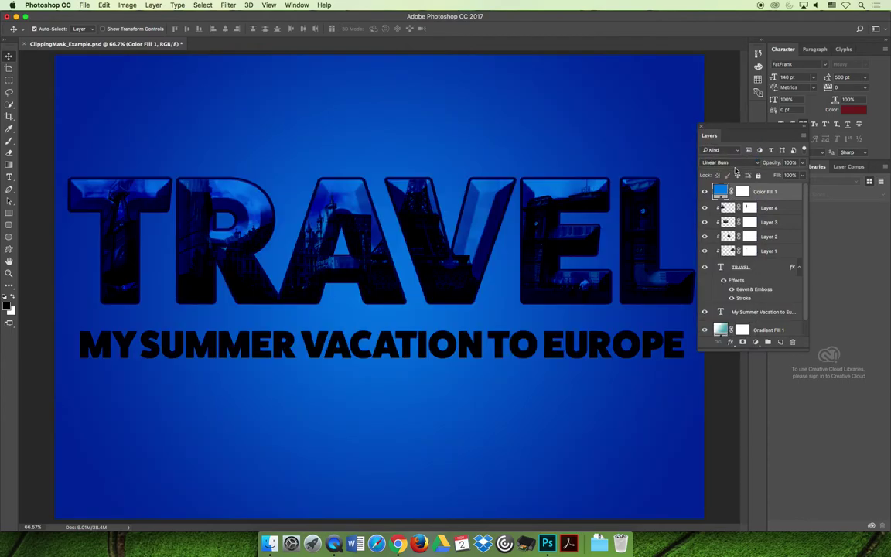
click(735, 163)
click(733, 171)
Try the lightening blending modes on Color Fill 1 in turn: Lighten, Screen, Color Dodge, Linear Dodge (Add) and Lighter Color.
click(734, 163)
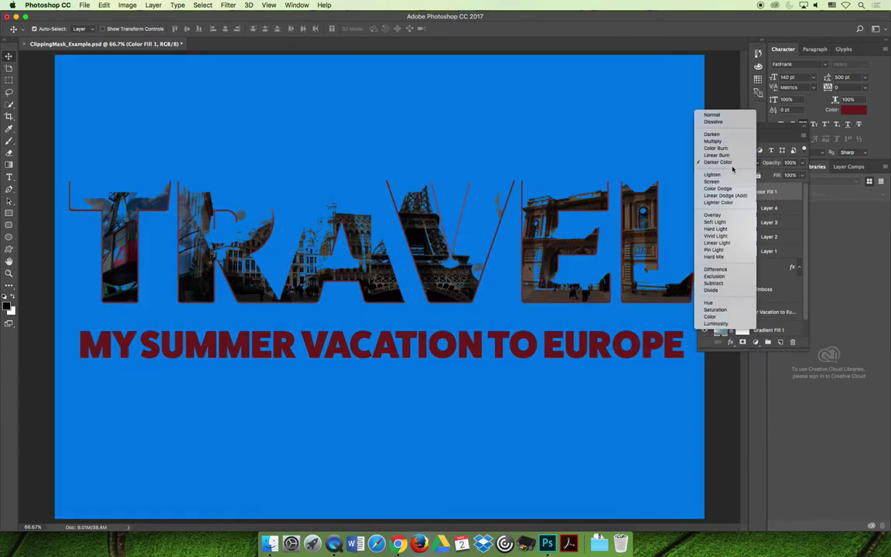
click(734, 169)
click(732, 163)
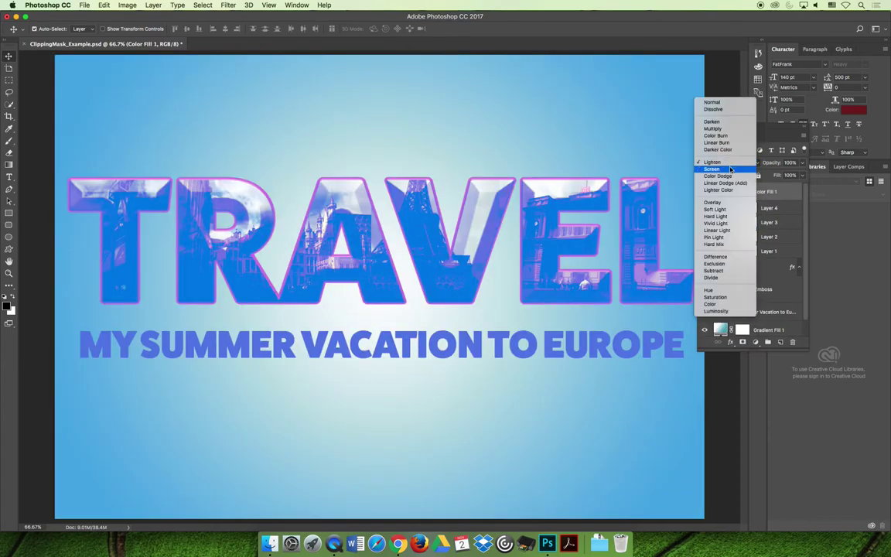
click(730, 169)
click(728, 164)
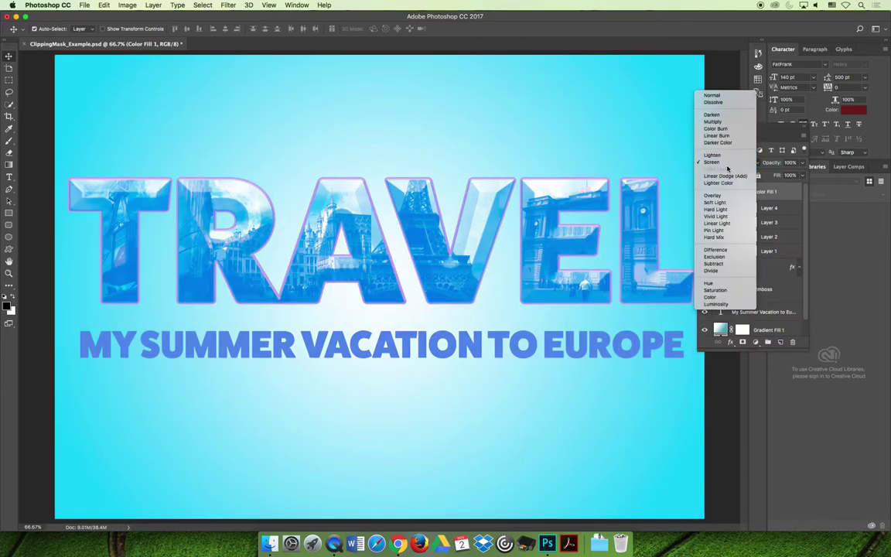
click(729, 169)
click(721, 163)
click(722, 169)
click(722, 164)
click(721, 172)
Apply the Overlay, Soft Light, Hard Light and Vivid Light blending modes to Color Fill 1 one after another.
click(722, 164)
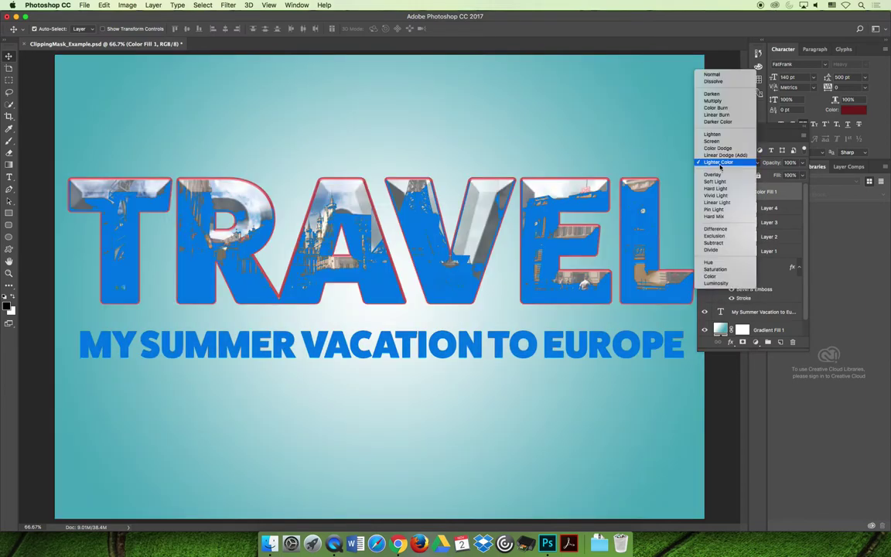
click(721, 175)
click(720, 164)
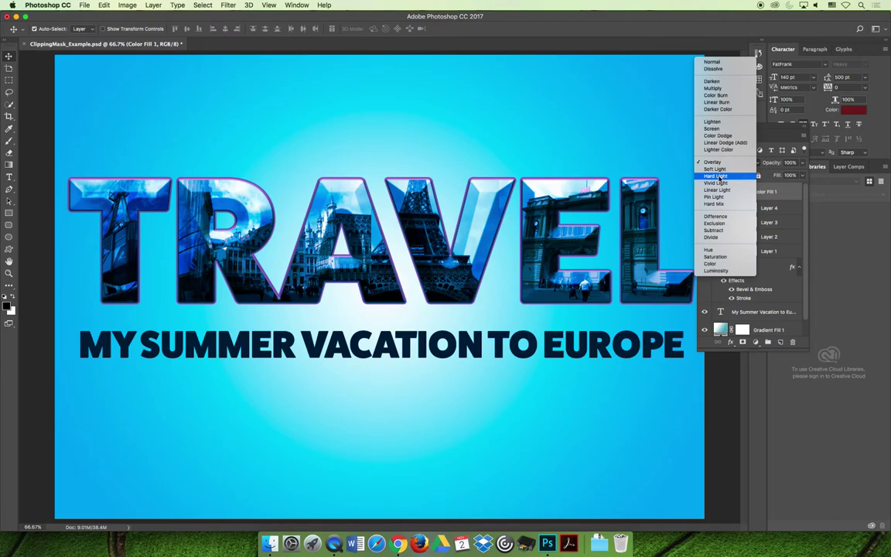
click(722, 169)
click(719, 164)
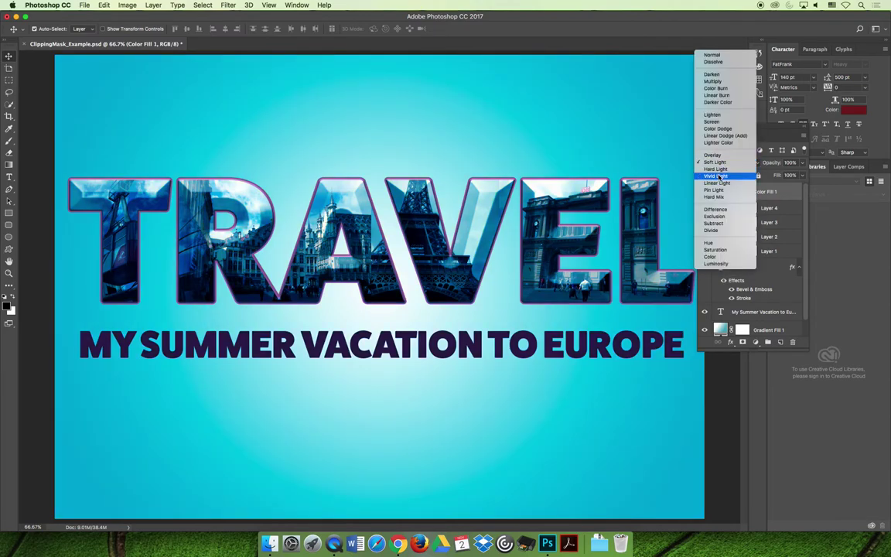
click(717, 169)
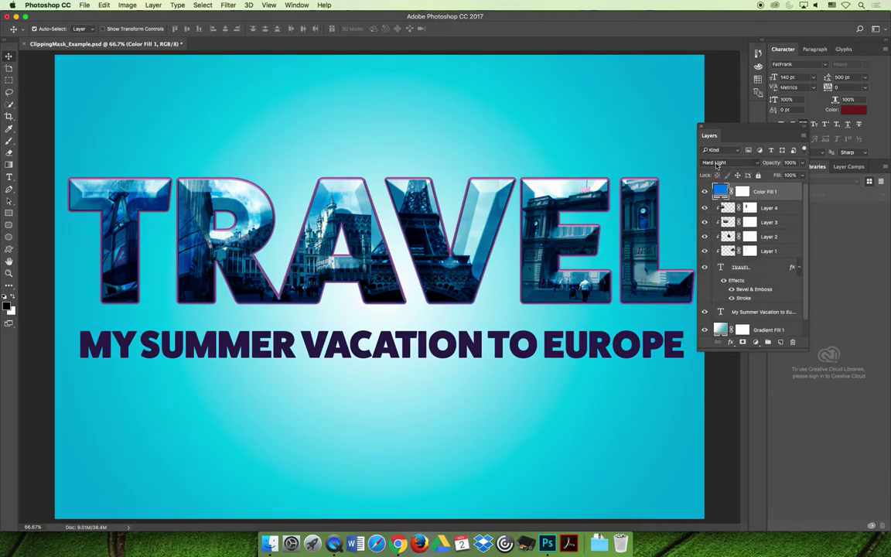
click(718, 164)
click(717, 169)
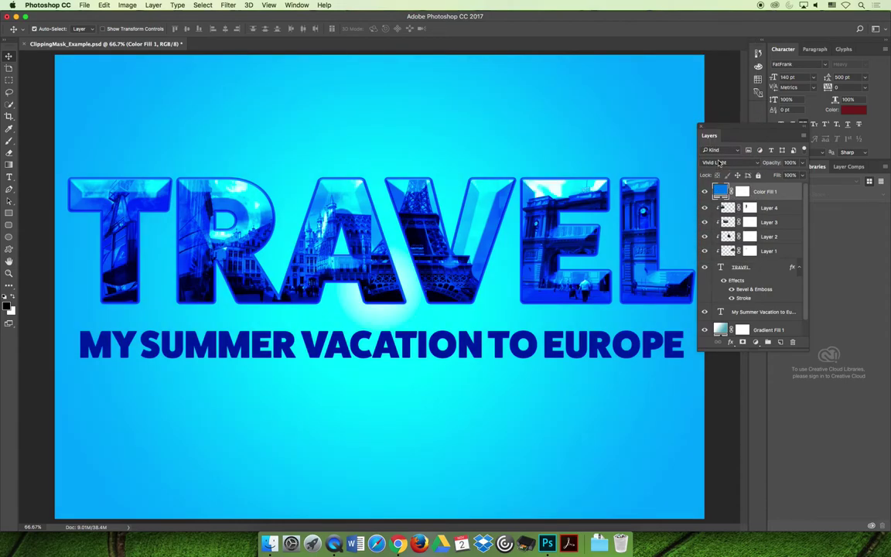
Apply the Linear Light, Pin Light and Hard Mix blending modes to Color Fill 1 one after another.
click(719, 162)
click(717, 169)
click(718, 162)
click(718, 170)
click(719, 164)
click(721, 170)
Try the comparison blending modes on Color Fill 1 in turn: Difference, Exclusion, Subtract and Divide.
click(719, 163)
click(716, 169)
click(716, 165)
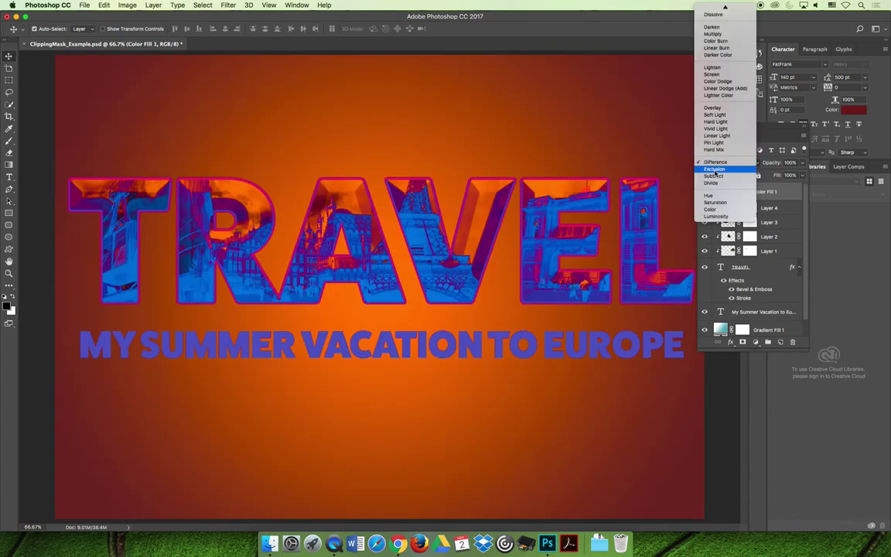
click(715, 169)
click(716, 163)
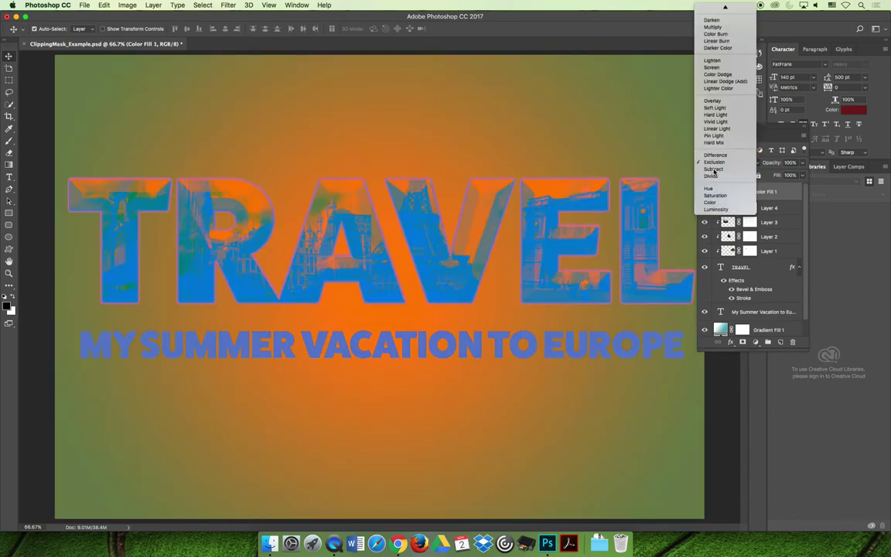
click(714, 170)
click(721, 164)
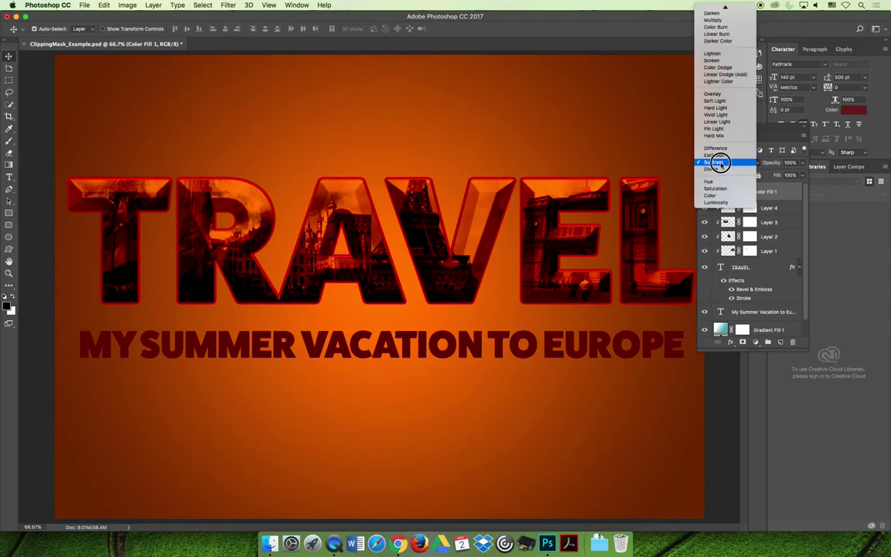
click(719, 170)
Try the color-based blending modes on Color Fill 1 in turn: Hue, Saturation, Color and Luminosity.
click(718, 163)
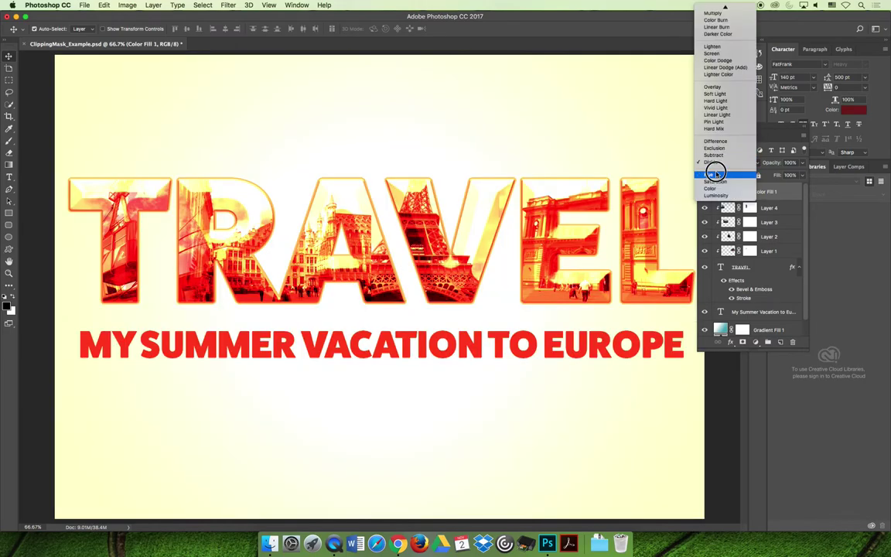
click(716, 176)
click(717, 164)
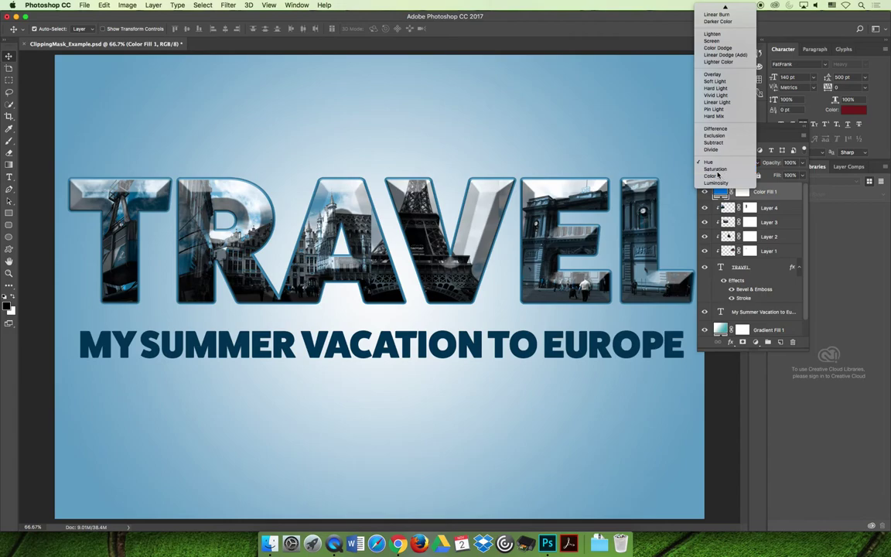
click(717, 169)
click(718, 163)
click(716, 175)
click(717, 163)
click(717, 170)
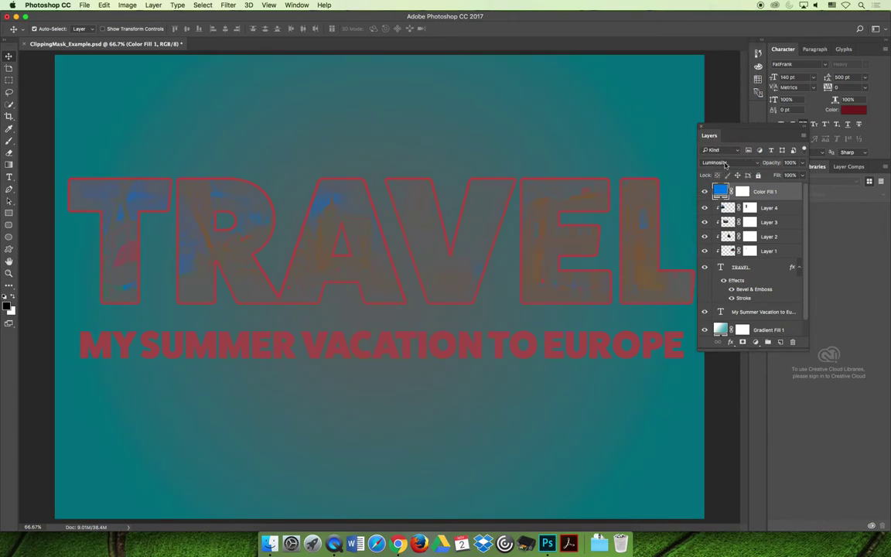
Apply the Darken and Multiply blending modes to Color Fill 1 one after another.
click(726, 165)
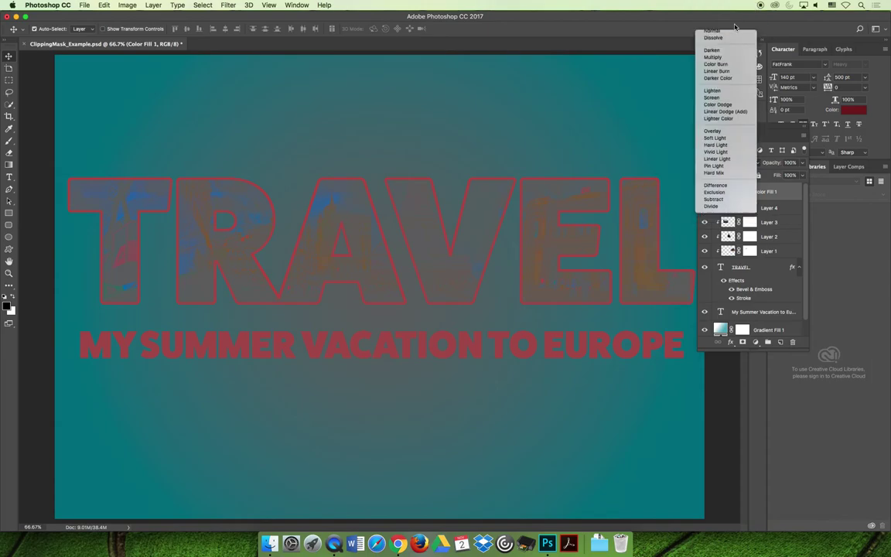
click(713, 49)
click(728, 163)
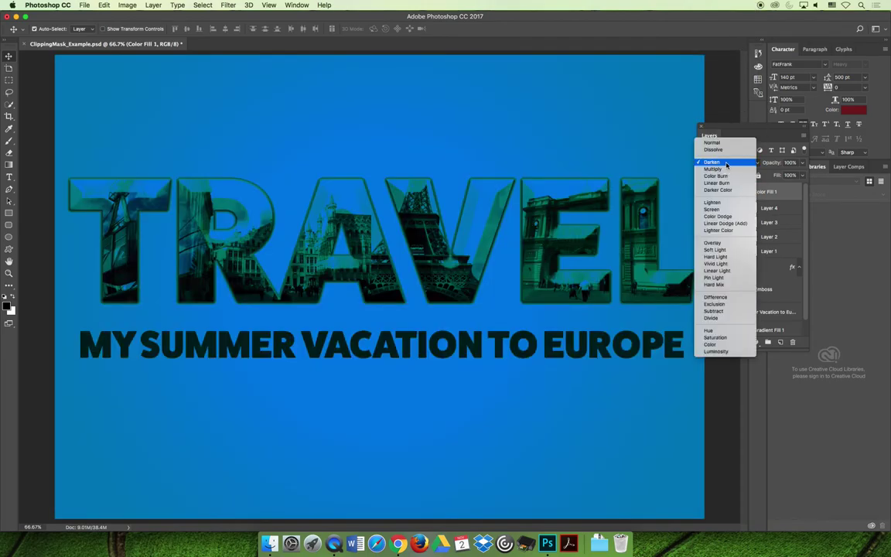
click(722, 169)
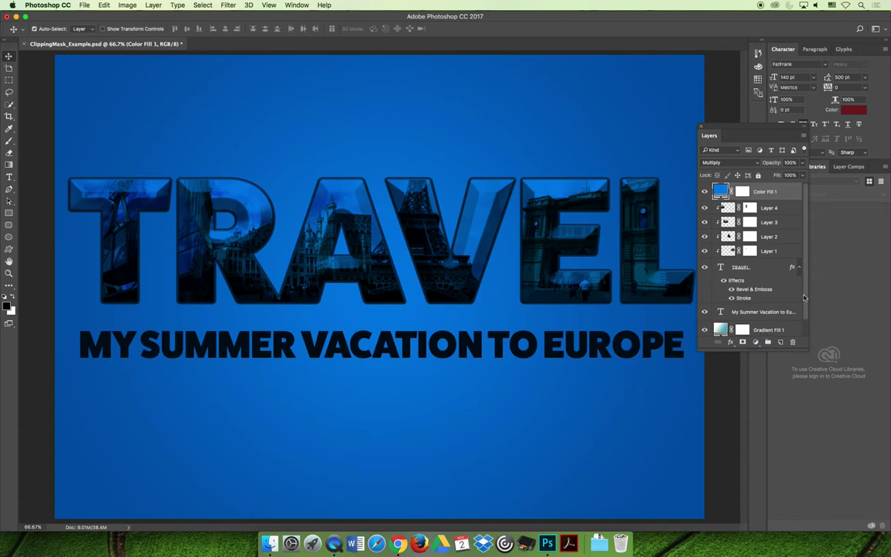
Move the My Summer Vacation to Europe text layer above Color Fill 1, and lower it again to directly beneath that fill layer.
drag(805, 298, 807, 311)
drag(751, 191, 752, 188)
drag(763, 294, 755, 193)
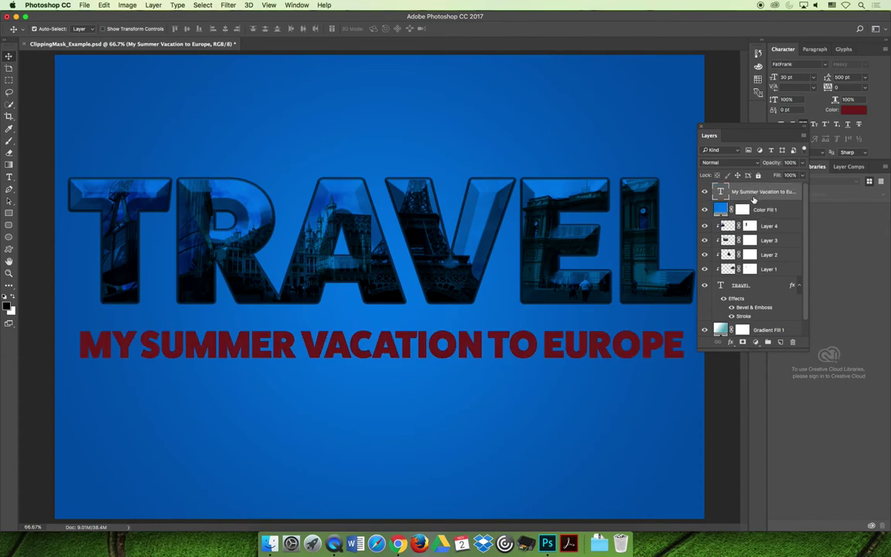
key(super+bracketleft)
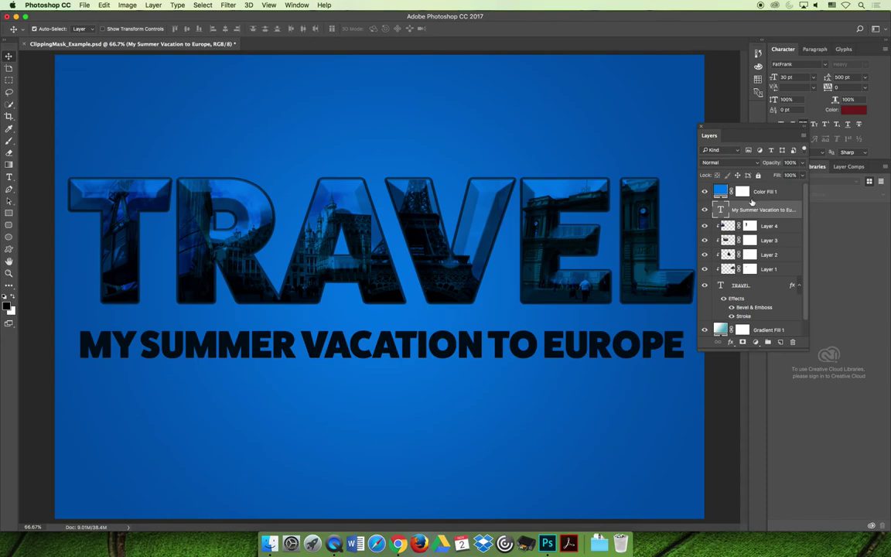
Try Fill values of 70%, 50% and 58% on Color Fill 1 and return it to 100%.
click(696, 175)
key(shift+alt+m)
text(70)
key(Return)
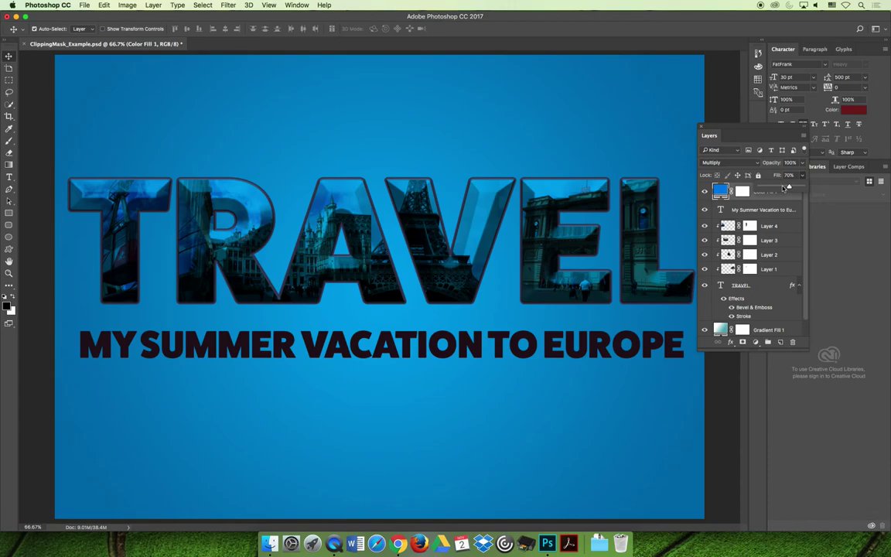
text(50)
key(Return)
text(58)
key(Return)
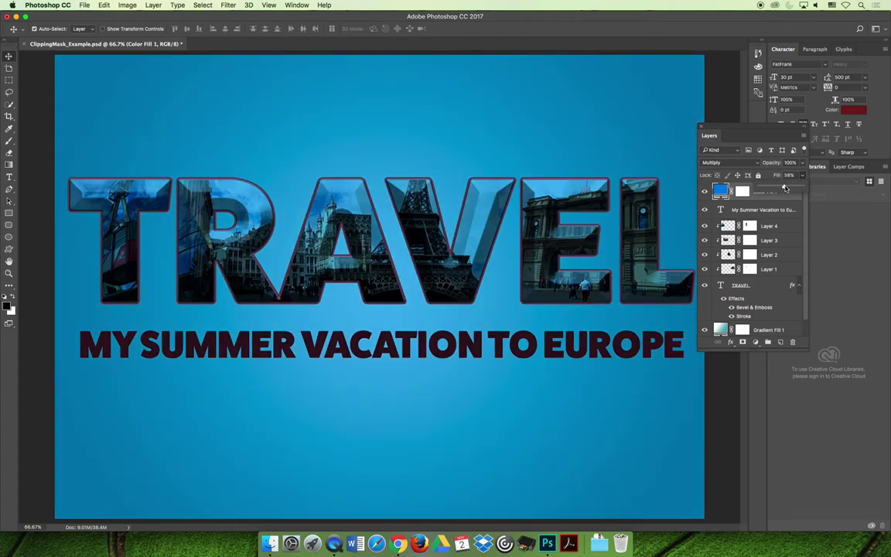
drag(785, 188, 817, 190)
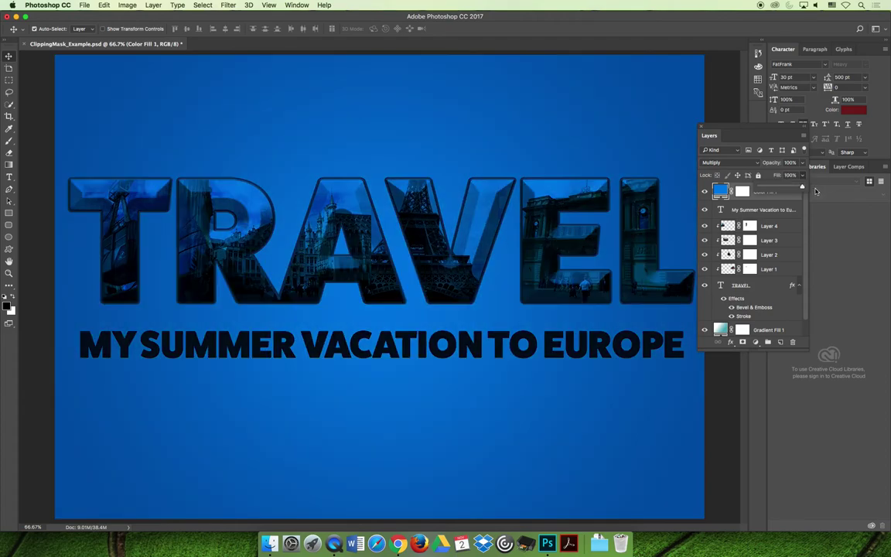
Change Gradient Fill 1 to the black-to-white Foreground to Background preset.
click(768, 285)
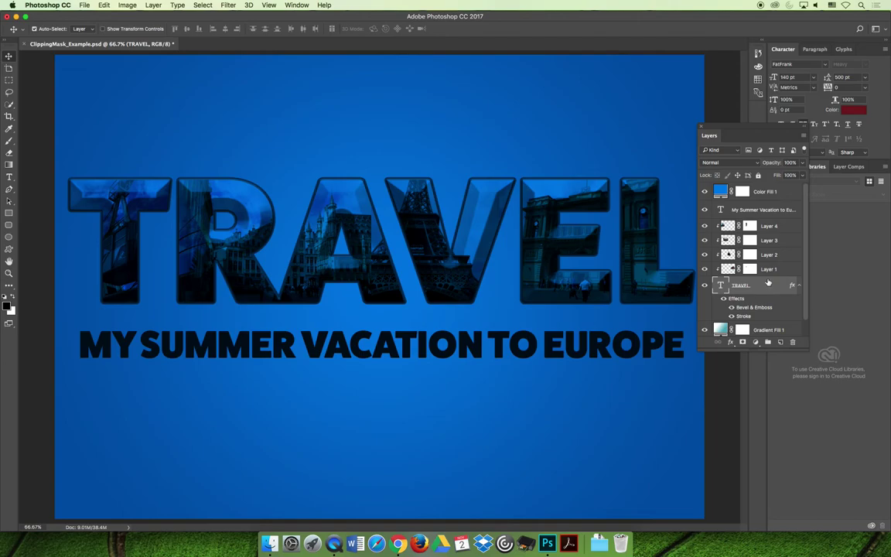
click(720, 330)
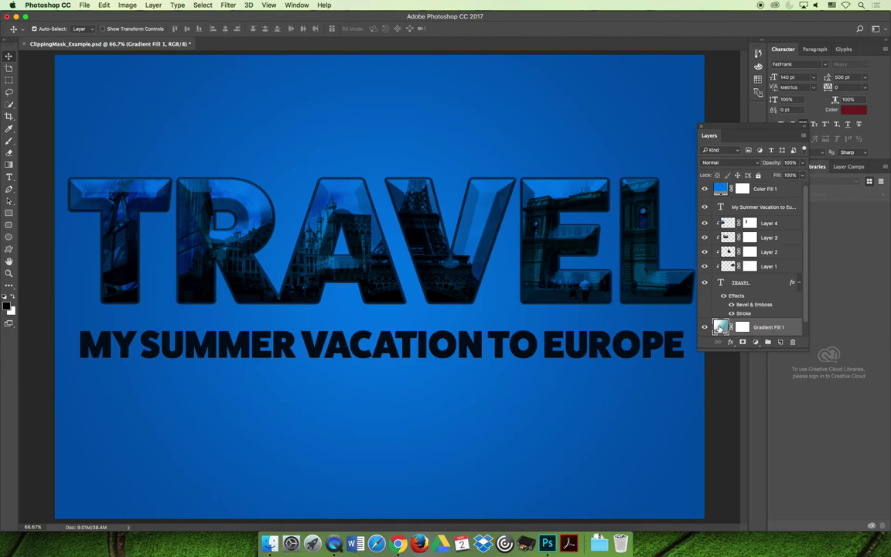
double_click(720, 327)
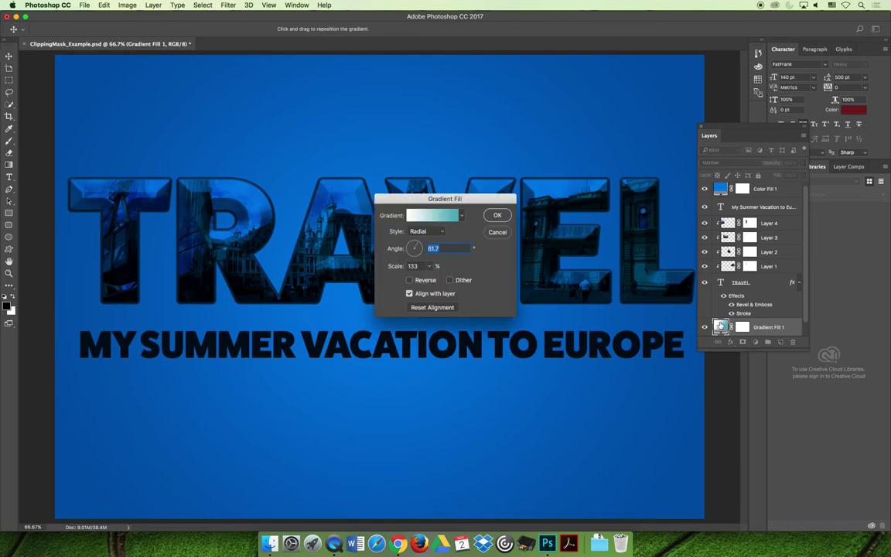
click(455, 217)
click(509, 232)
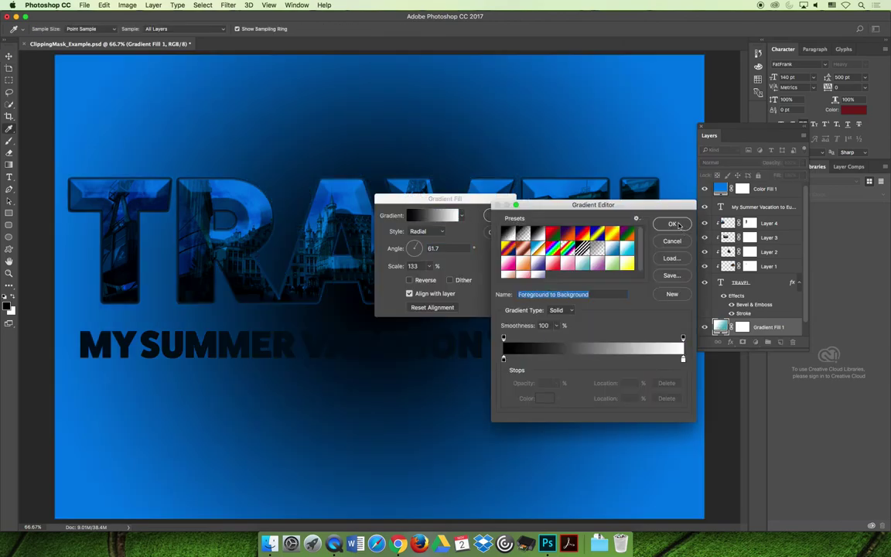
click(675, 225)
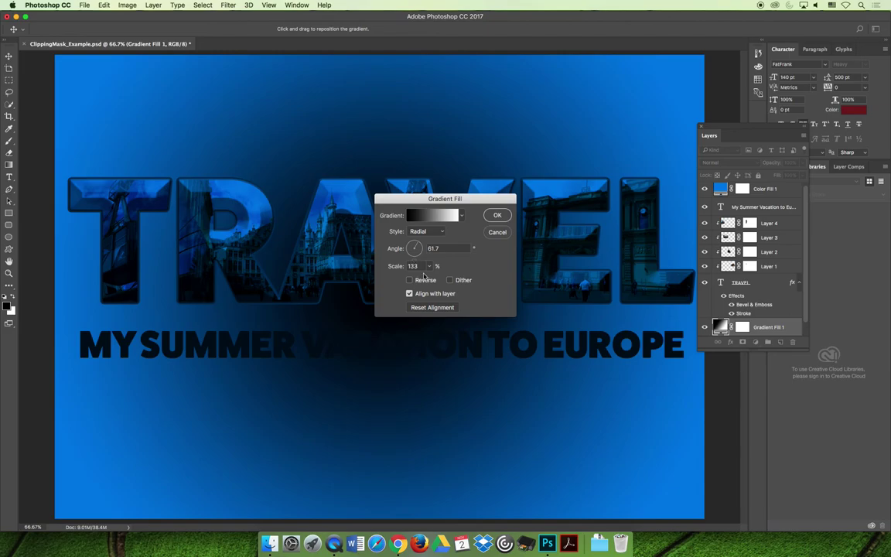
Reverse the black-and-white gradient and apply it, and undo the whole Gradient Fill 1 change.
click(409, 280)
drag(445, 197, 691, 102)
click(676, 170)
drag(674, 185, 674, 186)
key(Return)
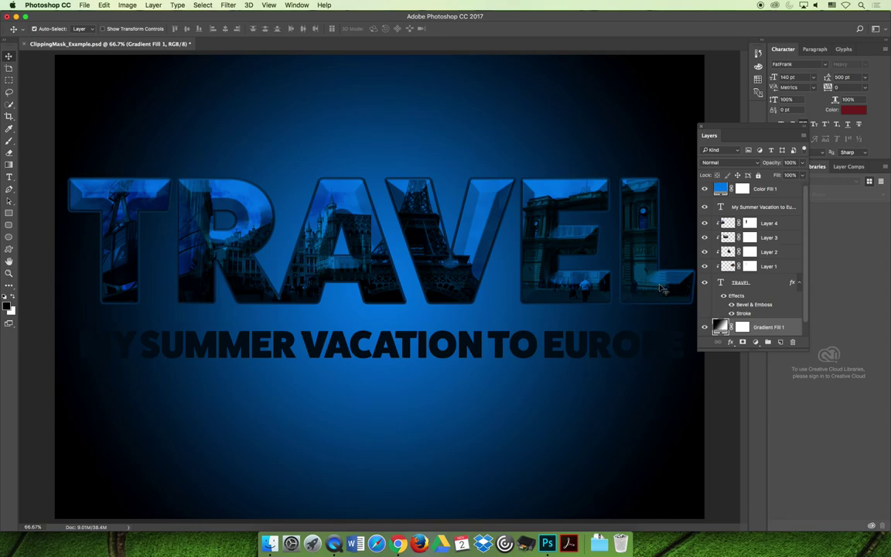
key(super+z)
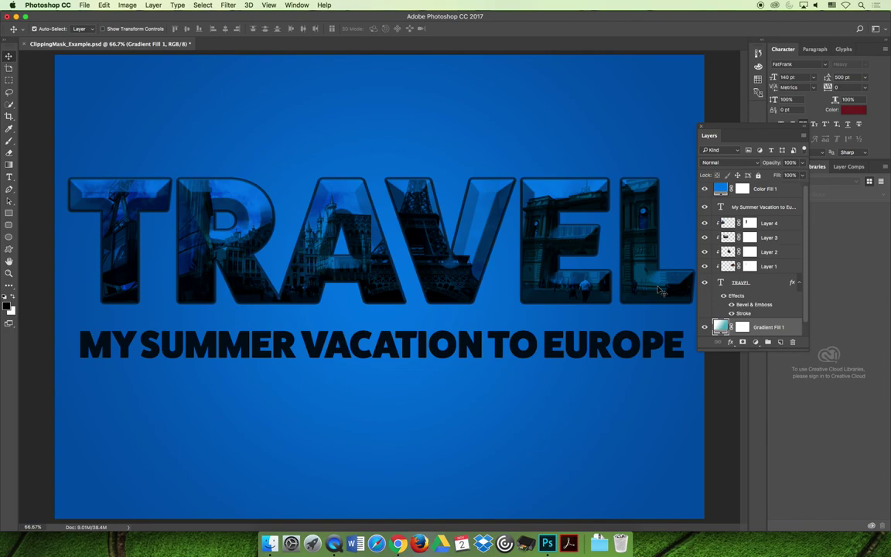
Set the blending mode of Color Fill 1 to Normal.
click(762, 189)
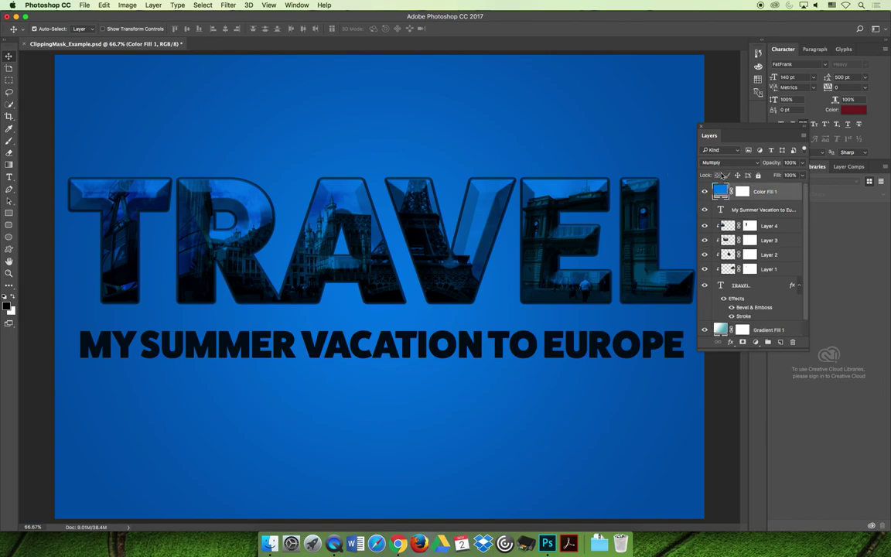
click(720, 163)
click(719, 138)
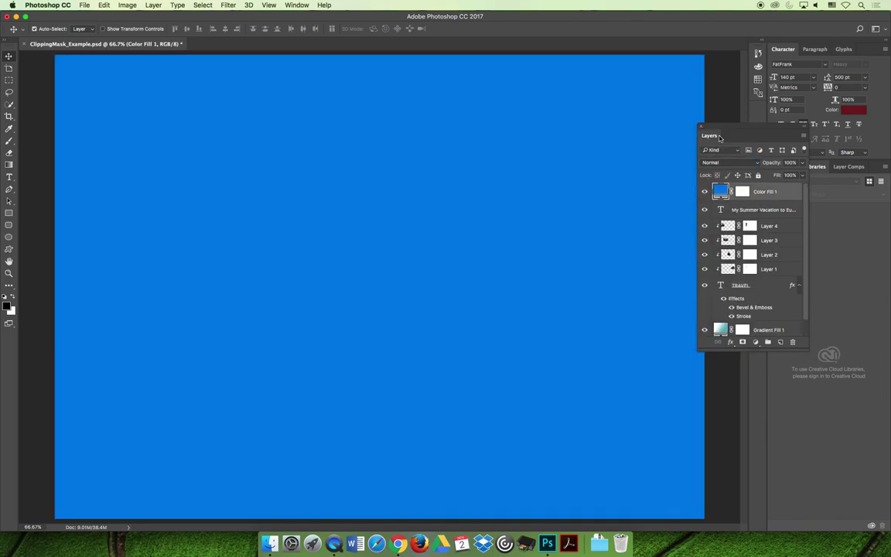